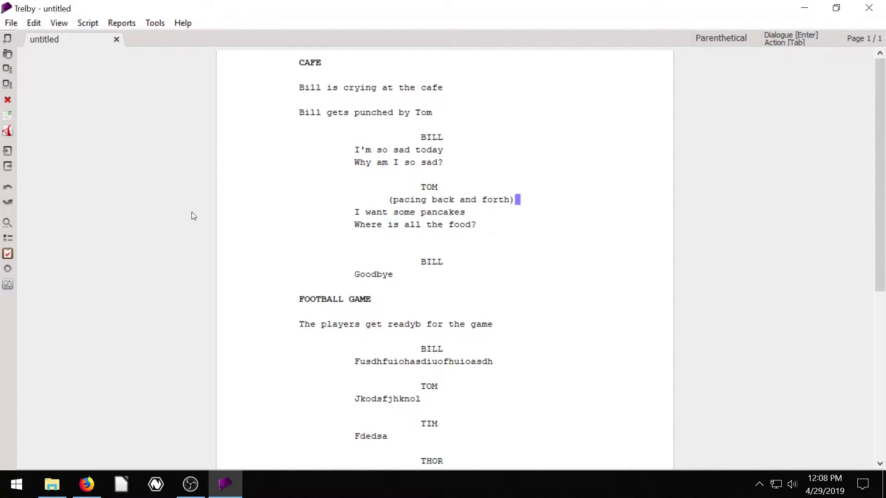
# Step: Browse the script's lines and place the cursor on the CAFE scene heading
pyautogui.scroll(-10, 346, 168)
pyautogui.scroll(10, 393, 220)
pyautogui.click(396, 149)
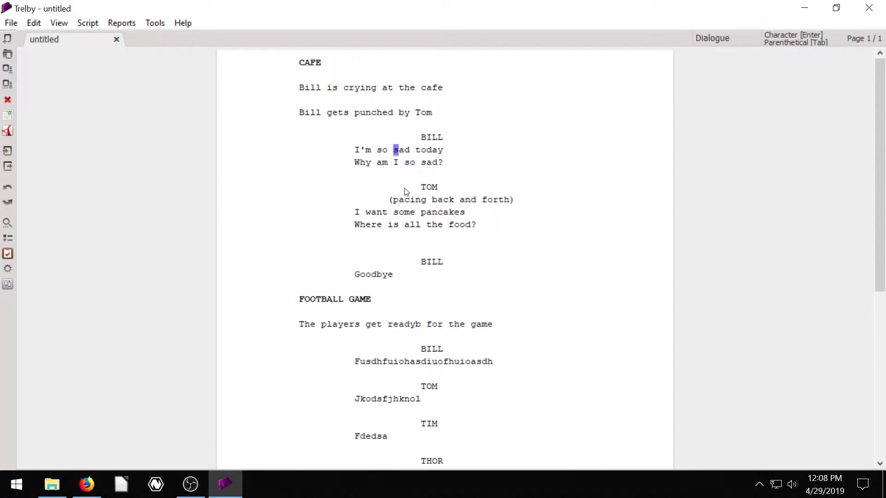
pyautogui.scroll(-3, 406, 192)
pyautogui.click(385, 234)
pyautogui.scroll(3, 392, 231)
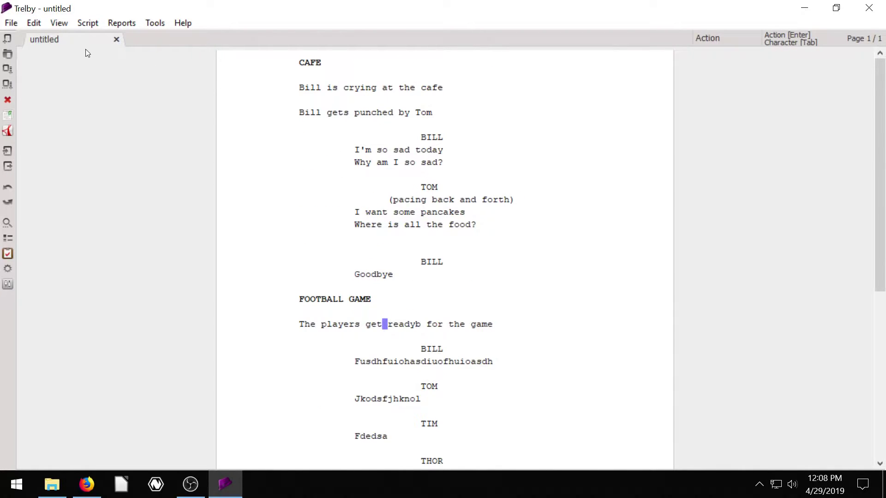
pyautogui.scroll(-4, 312, 241)
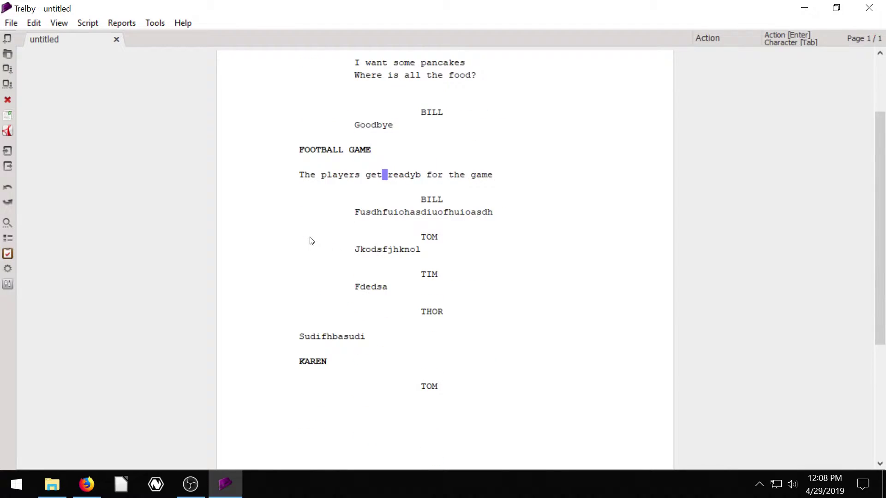
pyautogui.scroll(4, 311, 240)
pyautogui.click(301, 65)
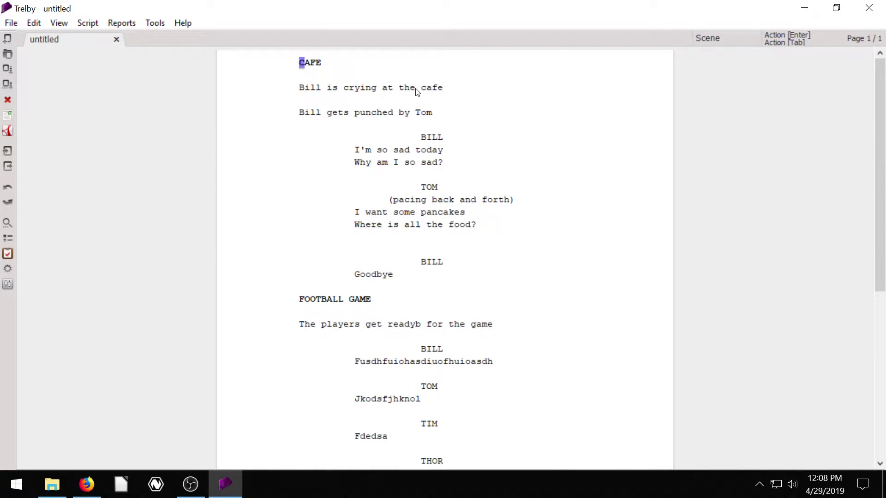
# Step: Insert blank lines above 'Bill is crying' with test text Fhwsuifhui and Iosuwwhfiuop
pyautogui.press('Down')
pyautogui.press('Down')
pyautogui.press('Up')
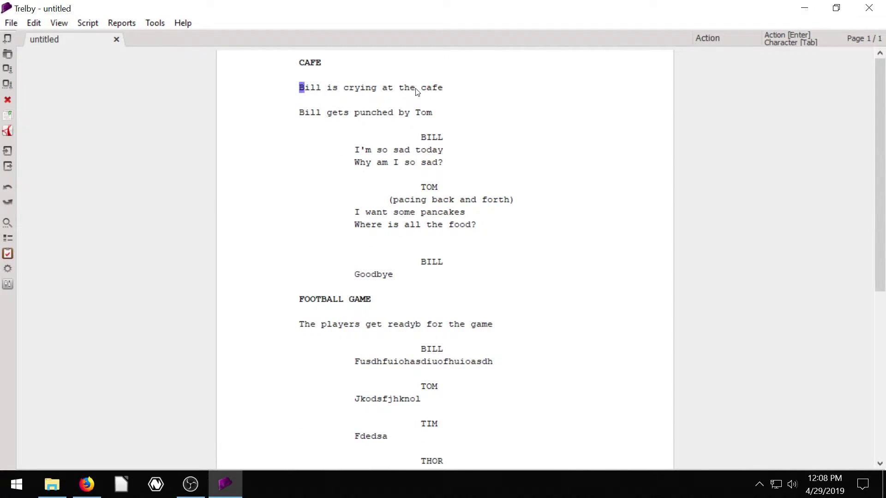
pyautogui.press('Return')
pyautogui.press('Return')
pyautogui.press('Return')
pyautogui.press('Return')
pyautogui.press('Return')
pyautogui.press('Return')
pyautogui.press('Return')
pyautogui.press('Return')
pyautogui.press('Return')
pyautogui.press('Return')
pyautogui.press('Return')
pyautogui.press('Return')
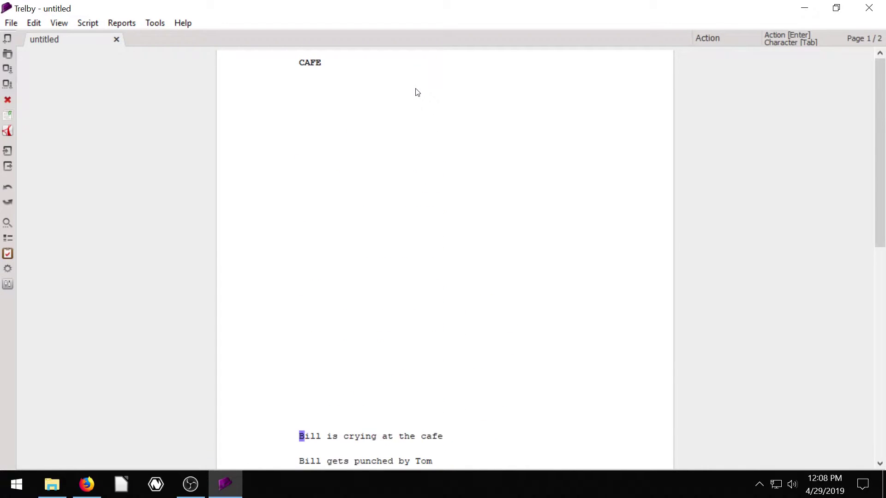
pyautogui.press('Return')
pyautogui.press('Up')
pyautogui.press('Up')
pyautogui.press('Up')
pyautogui.press('Up')
pyautogui.press('Up')
pyautogui.press('Up')
pyautogui.press('Up')
pyautogui.press('Up')
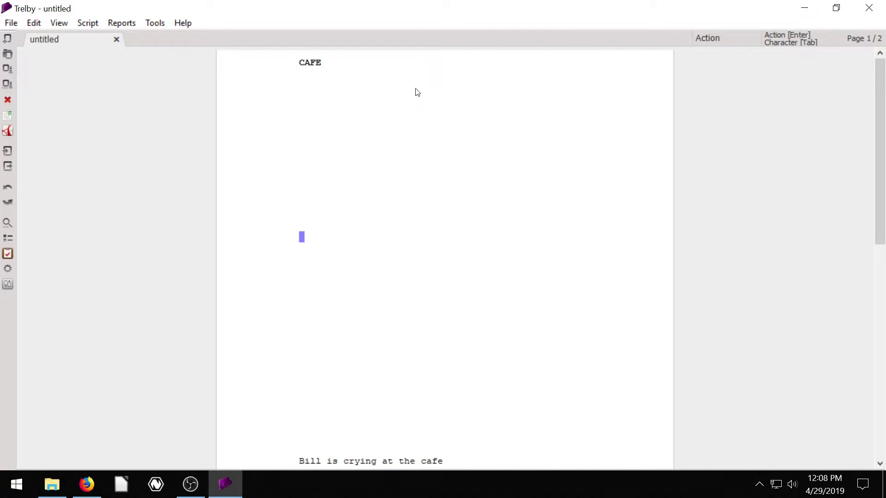
pyautogui.write('F')
pyautogui.write('hwsuifhui')
pyautogui.press('Return')
pyautogui.write('Iosuwwhfiuop')
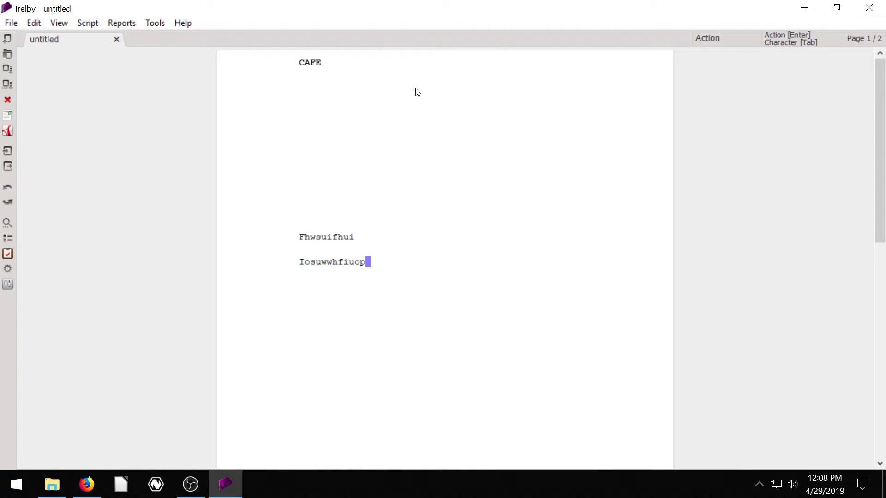
# Step: Erase the test text, undo and redo, then remove the test lines again
pyautogui.press('BackSpace')
pyautogui.press('BackSpace')
pyautogui.press('BackSpace')
pyautogui.press('BackSpace')
pyautogui.press('BackSpace')
pyautogui.press('BackSpace')
pyautogui.press('BackSpace')
pyautogui.press('BackSpace')
pyautogui.press('BackSpace')
pyautogui.press('BackSpace')
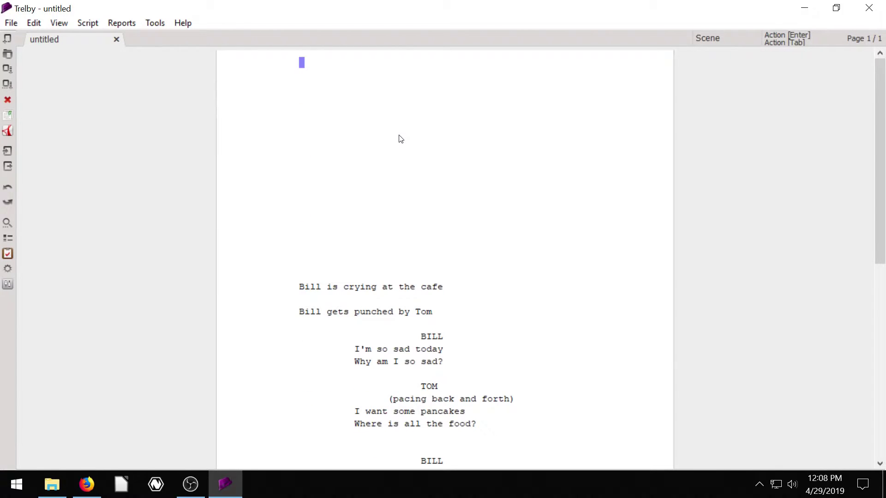
pyautogui.hotkey('ctrl', 'z')
pyautogui.hotkey('ctrl', 'z')
pyautogui.hotkey('ctrl', 'z')
pyautogui.hotkey('ctrl', 'z')
pyautogui.hotkey('ctrl', 'y')
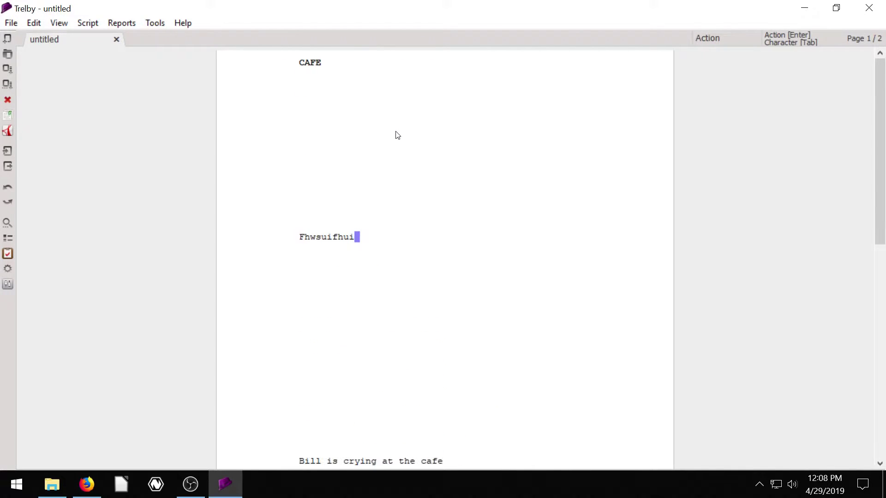
pyautogui.hotkey('ctrl', 'z')
pyautogui.hotkey('ctrl', 'z')
pyautogui.hotkey('ctrl', 'z')
pyautogui.hotkey('ctrl', 'z')
pyautogui.hotkey('ctrl', 'z')
pyautogui.hotkey('ctrl', 'z')
pyautogui.hotkey('ctrl', 'z')
pyautogui.hotkey('ctrl', 'z')
pyautogui.hotkey('ctrl', 'z')
pyautogui.hotkey('ctrl', 'z')
pyautogui.hotkey('ctrl', 'z')
pyautogui.hotkey('ctrl', 'z')
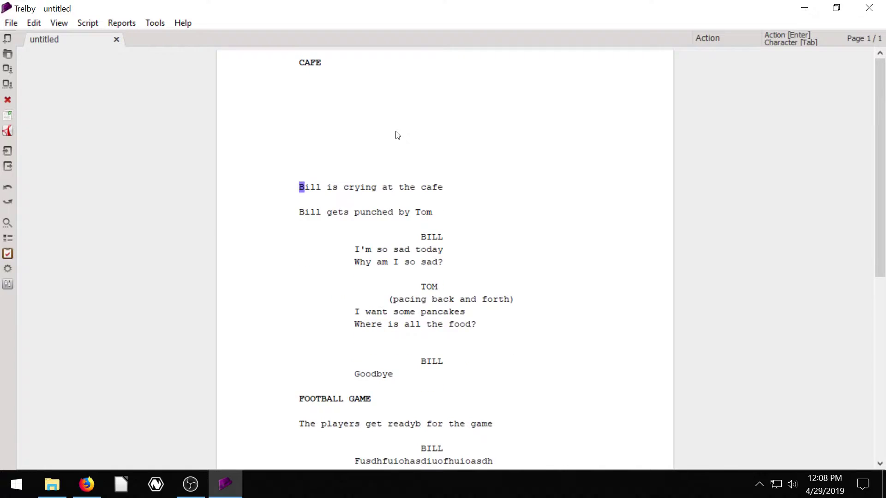
pyautogui.hotkey('ctrl', 'z')
pyautogui.hotkey('ctrl', 'z')
pyautogui.hotkey('ctrl', 'z')
pyautogui.hotkey('ctrl', 'z')
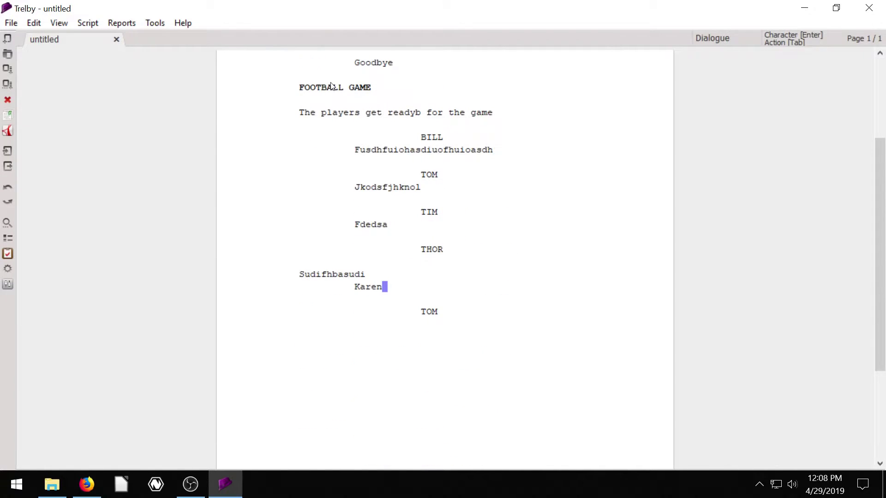
pyautogui.scroll(5, 331, 85)
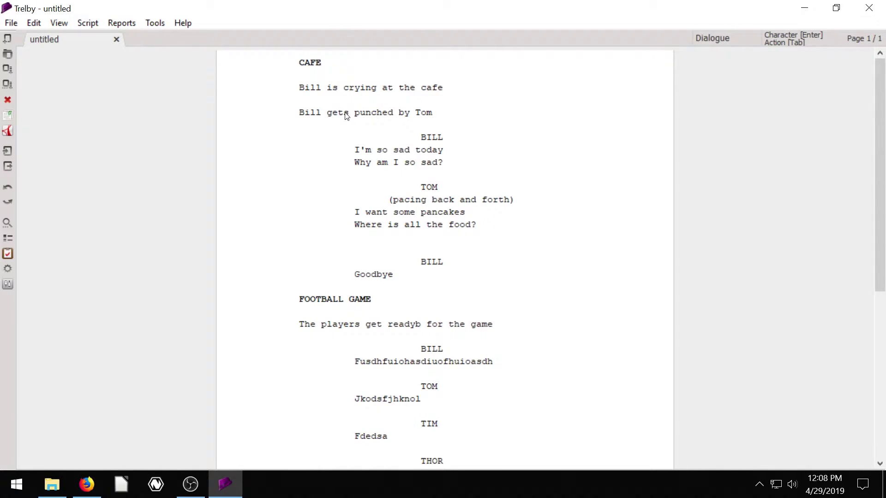
# Step: Open the Title pages editor and inspect the by-line and main title strings
pyautogui.click(91, 24)
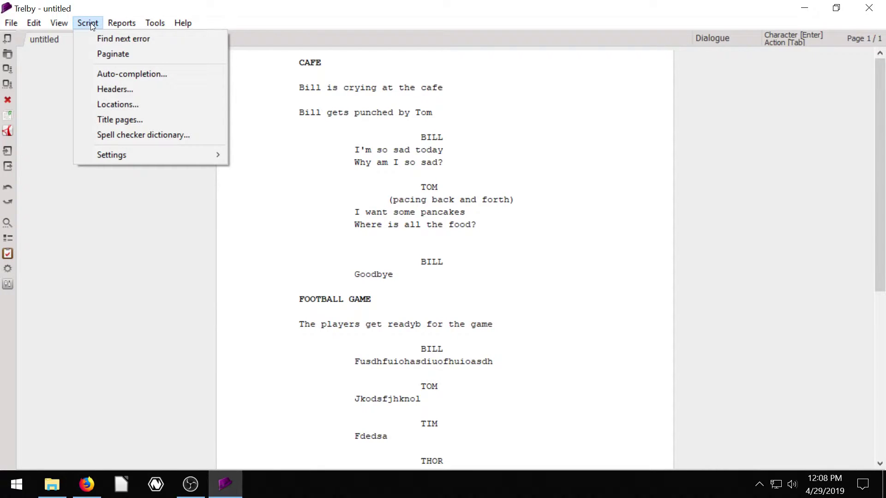
pyautogui.click(121, 121)
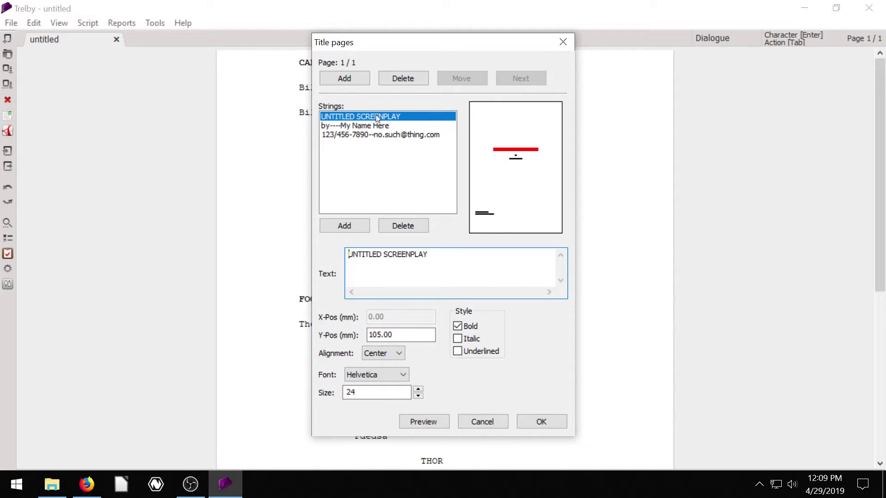
pyautogui.click(354, 126)
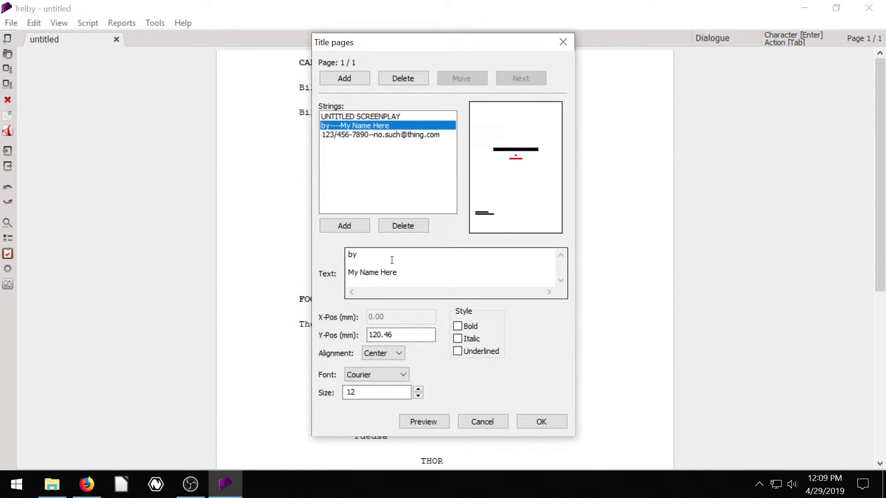
pyautogui.click(335, 117)
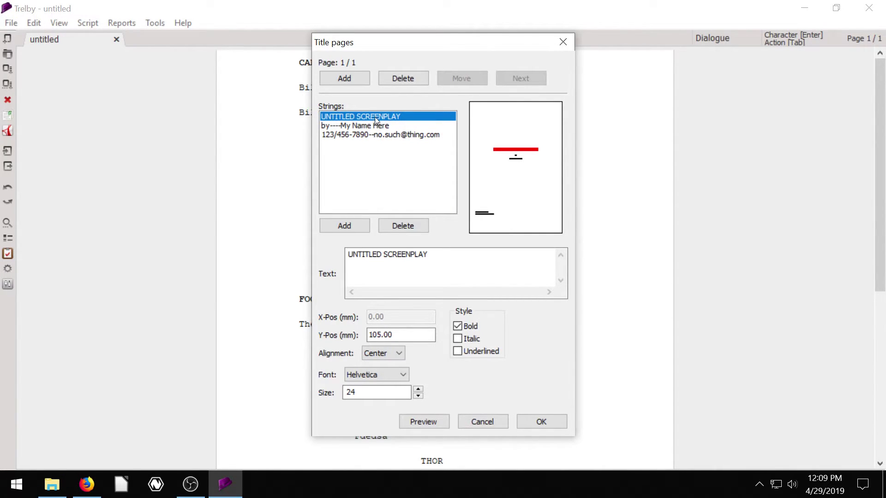
# Step: Change the first title string from UNTITLED SCREENPLAY to MY COOL MOVIE SCREENPLAY
pyautogui.click(433, 257)
pyautogui.write('Y')
pyautogui.press('BackSpace')
pyautogui.press('BackSpace')
pyautogui.press('BackSpace')
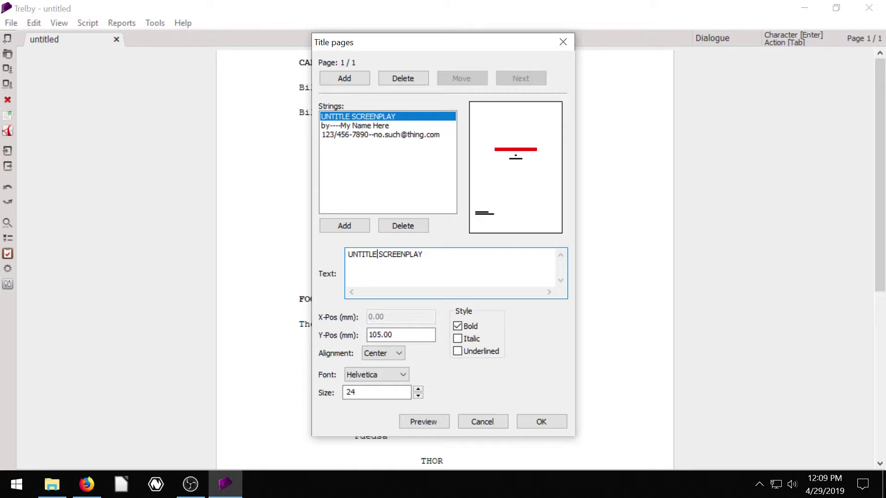
pyautogui.press('BackSpace')
pyautogui.press('BackSpace')
pyautogui.press('BackSpace')
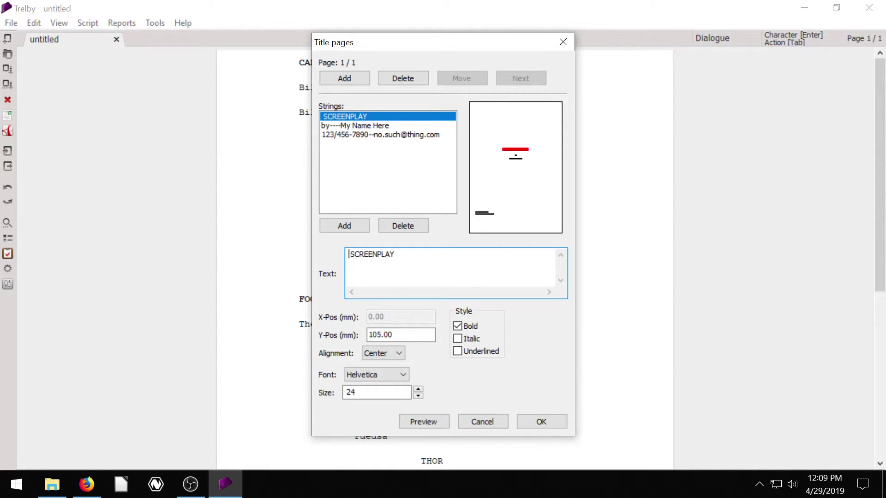
pyautogui.write('COOL MOVI ')
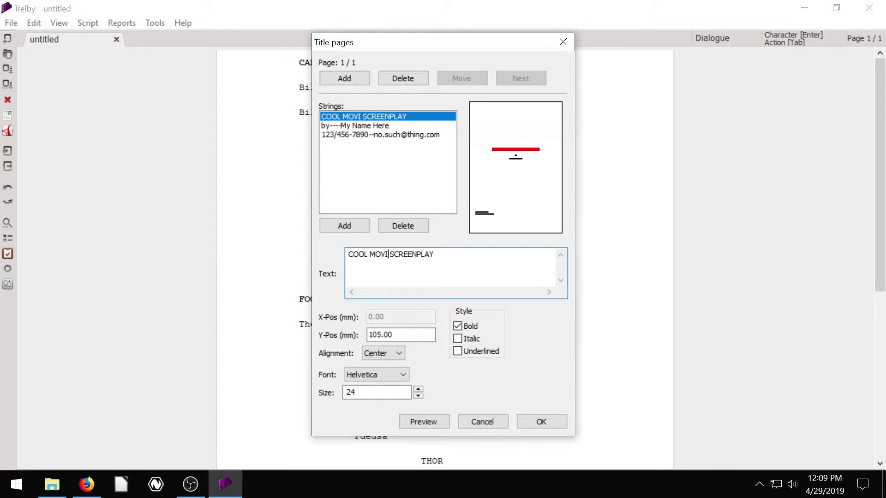
pyautogui.write('E')
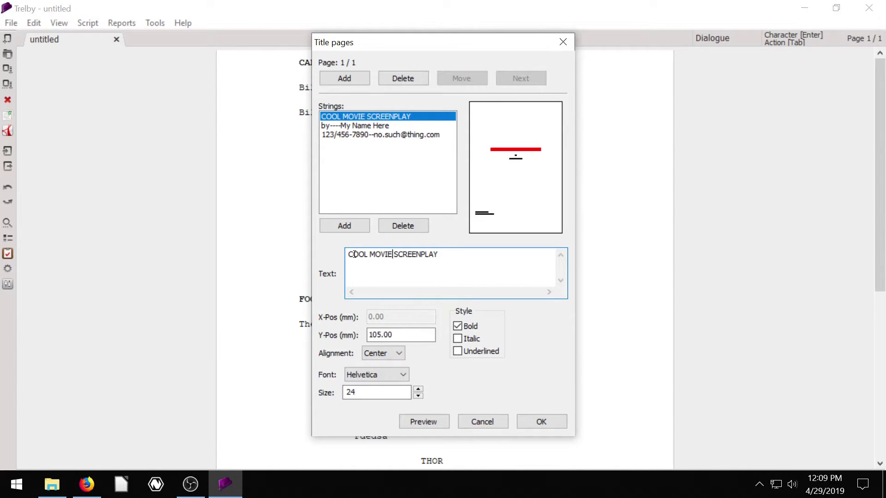
pyautogui.moveTo(349, 255); pyautogui.dragTo(359, 256)
pyautogui.press('Left')
pyautogui.write('M ')
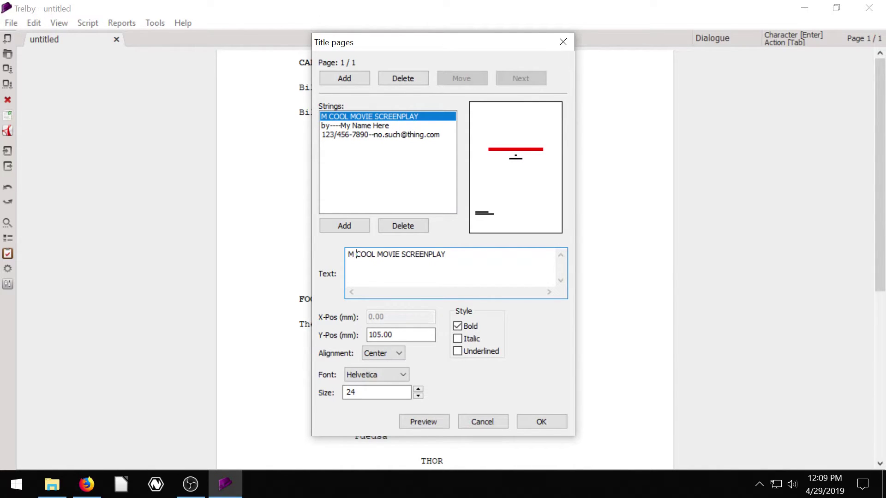
pyautogui.write('Y')
pyautogui.press('BackSpace')
pyautogui.press('Right')
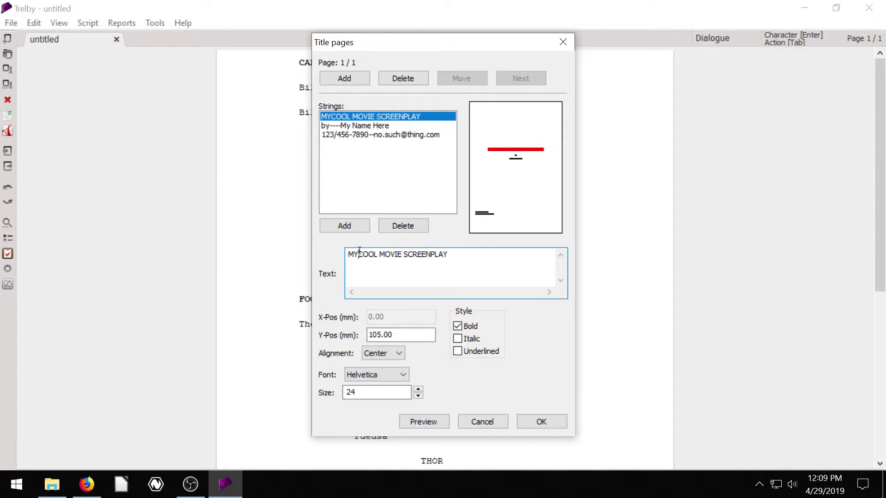
# Step: Replace the by-line's placeholder name with TJFREE
pyautogui.click(368, 126)
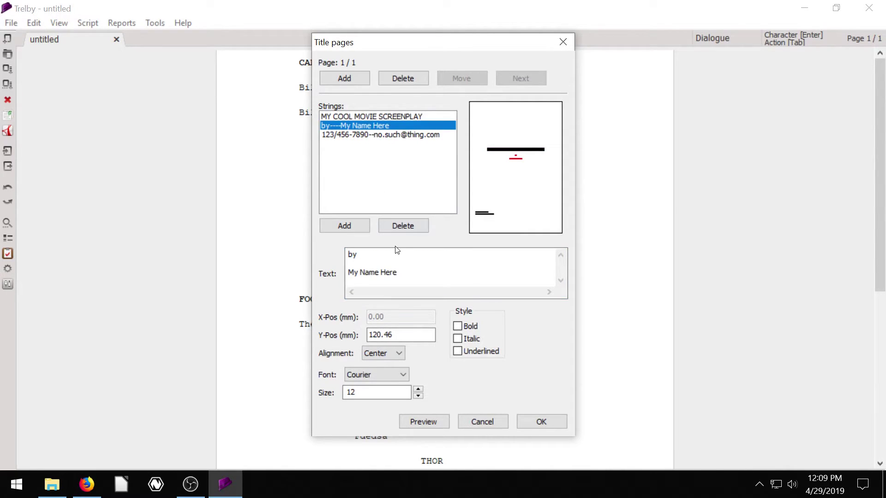
pyautogui.click(401, 273)
pyautogui.press('BackSpace')
pyautogui.press('BackSpace')
pyautogui.press('BackSpace')
pyautogui.press('BackSpace')
pyautogui.press('BackSpace')
pyautogui.press('BackSpace')
pyautogui.press('BackSpace')
pyautogui.press('BackSpace')
pyautogui.press('BackSpace')
pyautogui.press('BackSpace')
pyautogui.press('BackSpace')
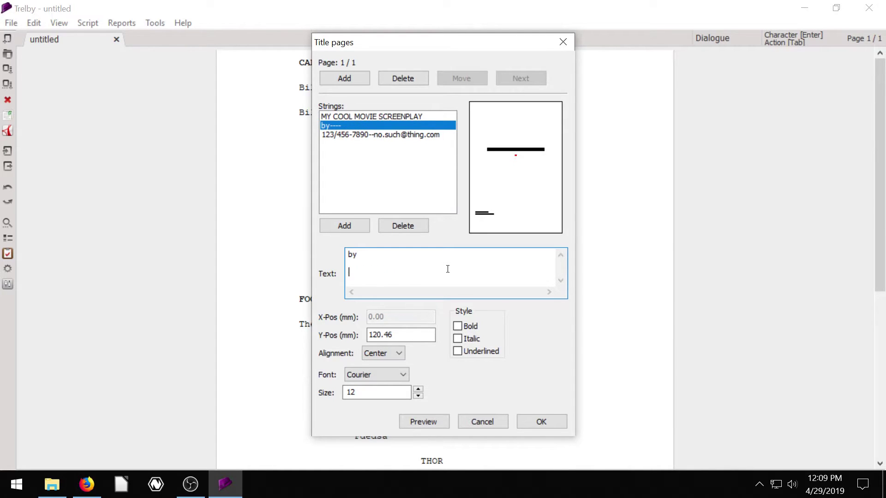
pyautogui.write('TJFREE')
# Step: Change the contact string's phone number to 555.555.5555
pyautogui.click(366, 135)
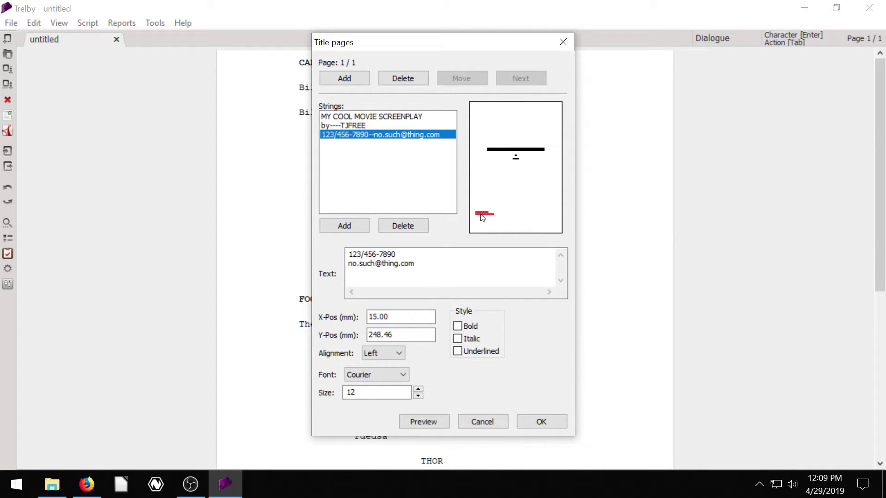
pyautogui.click(421, 253)
pyautogui.press('BackSpace')
pyautogui.press('BackSpace')
pyautogui.press('BackSpace')
pyautogui.press('BackSpace')
pyautogui.press('BackSpace')
pyautogui.press('BackSpace')
pyautogui.press('BackSpace')
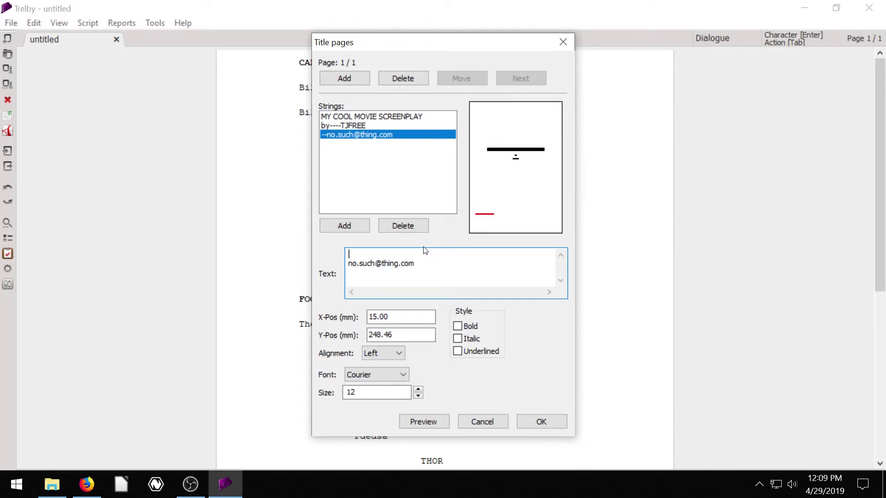
pyautogui.write('555.555.5555')
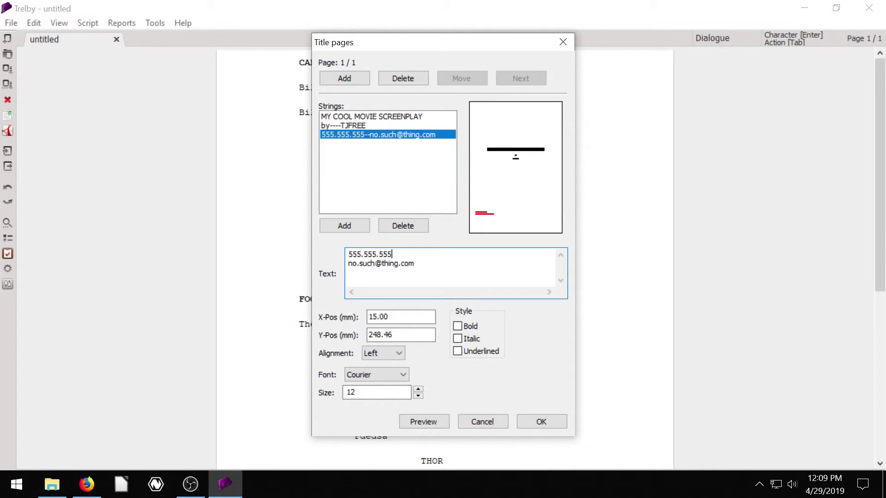
pyautogui.click(399, 263)
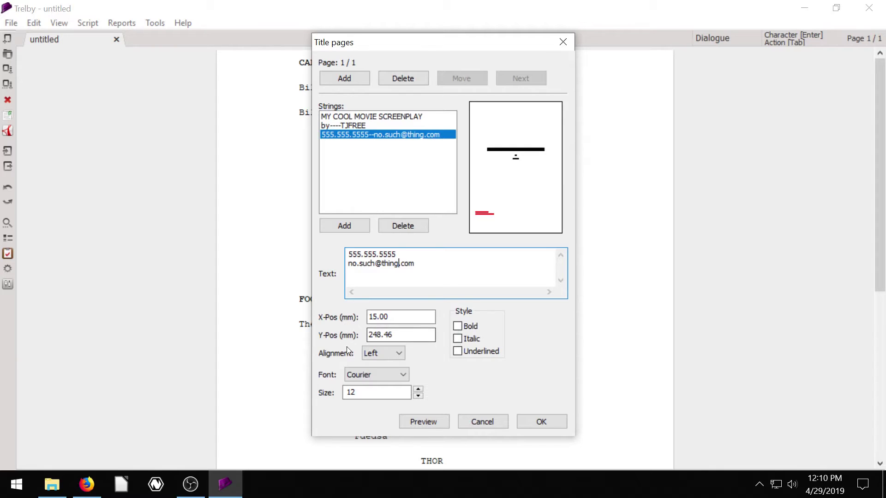
# Step: Review the title, by-line and contact strings, then preview the title page as PDF
pyautogui.click(344, 125)
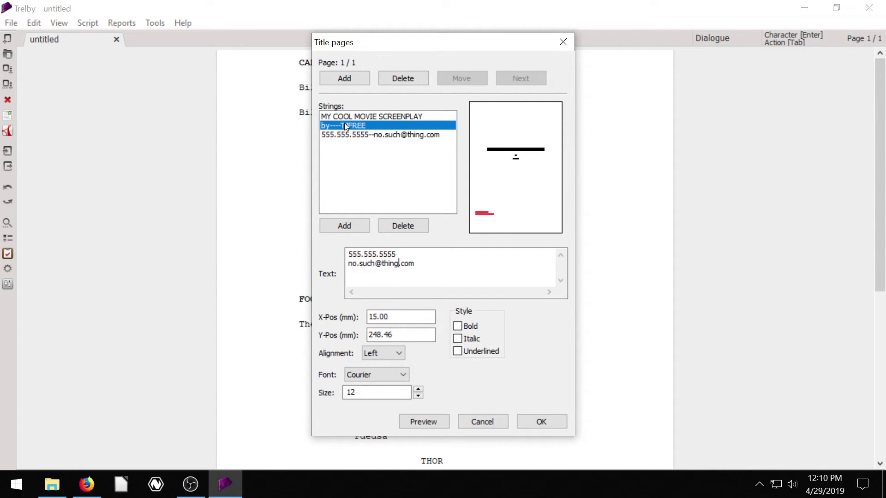
pyautogui.click(346, 116)
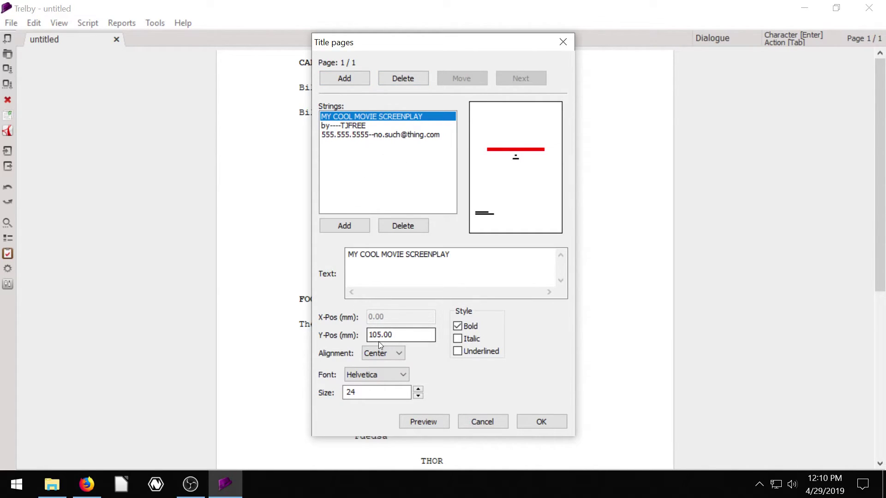
pyautogui.click(345, 125)
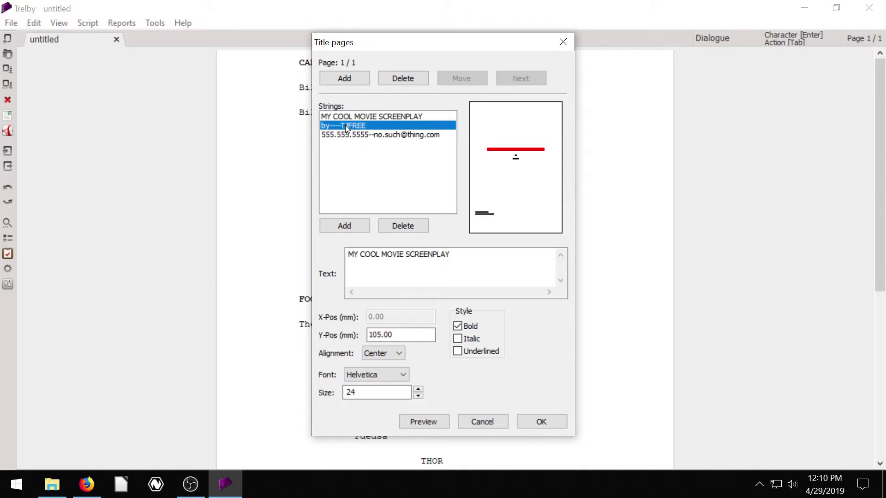
pyautogui.click(368, 136)
pyautogui.click(357, 116)
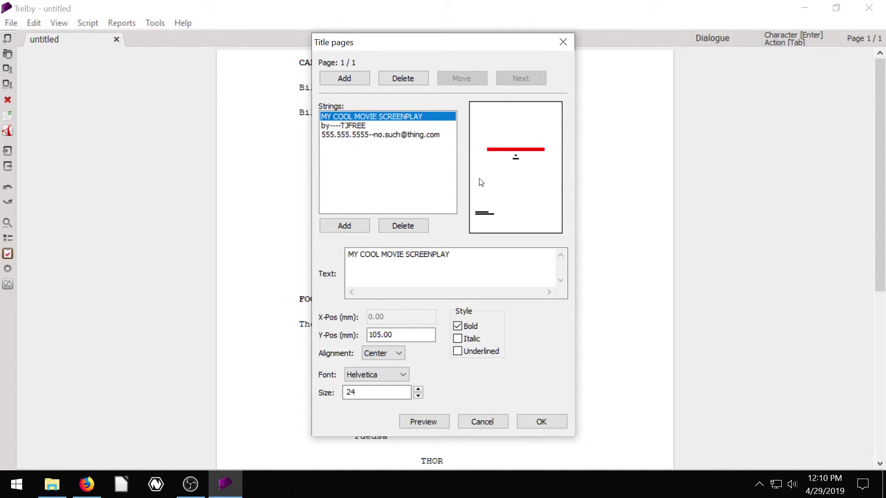
pyautogui.click(428, 425)
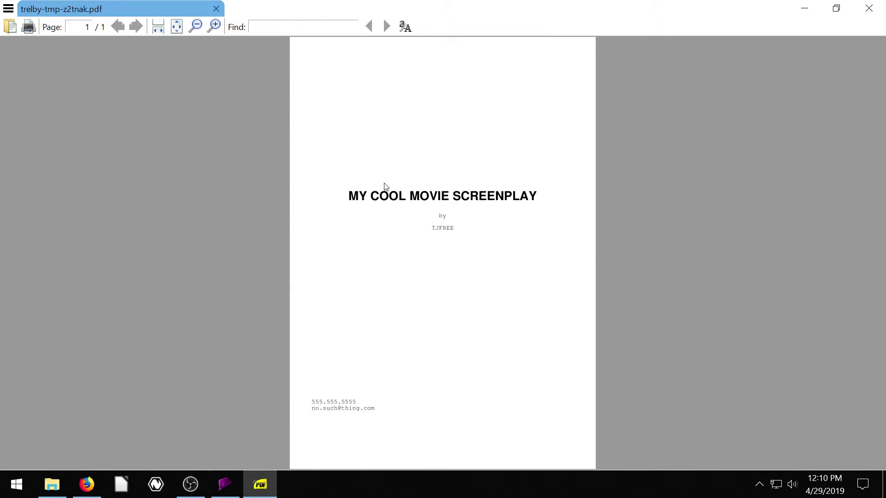
pyautogui.moveTo(351, 198); pyautogui.dragTo(563, 200)
pyautogui.click(433, 222)
pyautogui.click(873, 10)
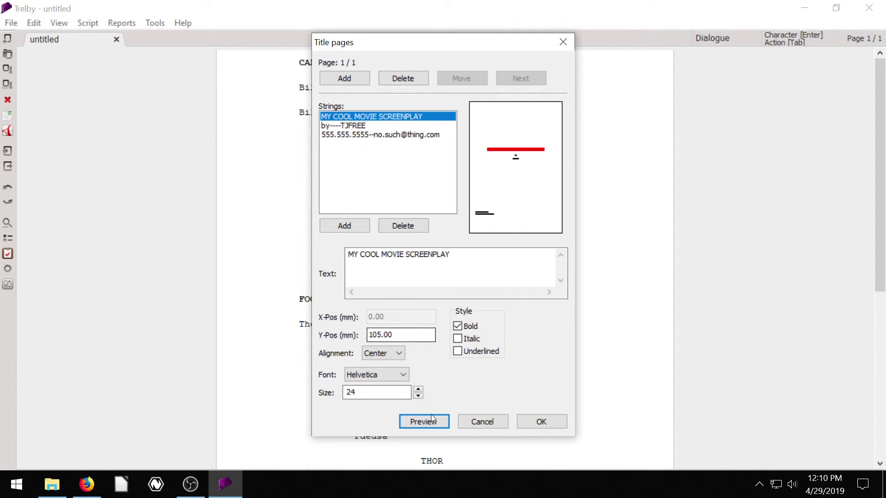
# Step: Accept the title page changes and save the screenplay to the Desktop as test
pyautogui.click(545, 420)
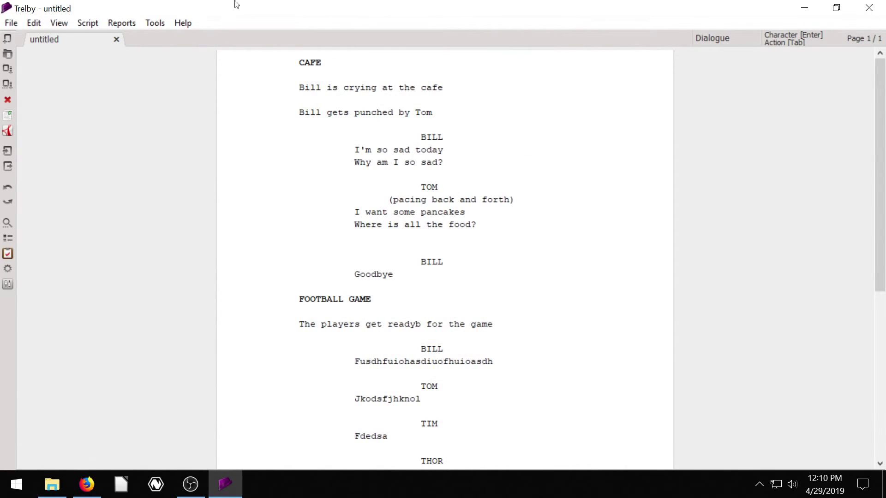
pyautogui.click(11, 23)
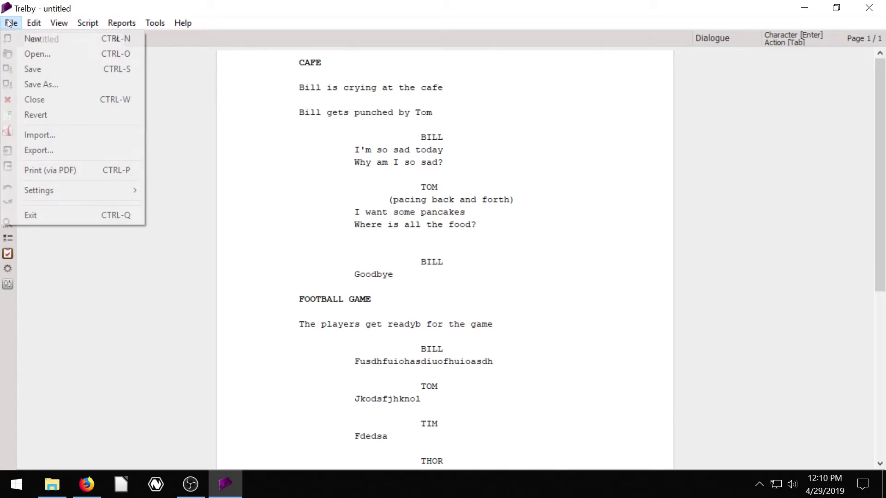
pyautogui.click(35, 71)
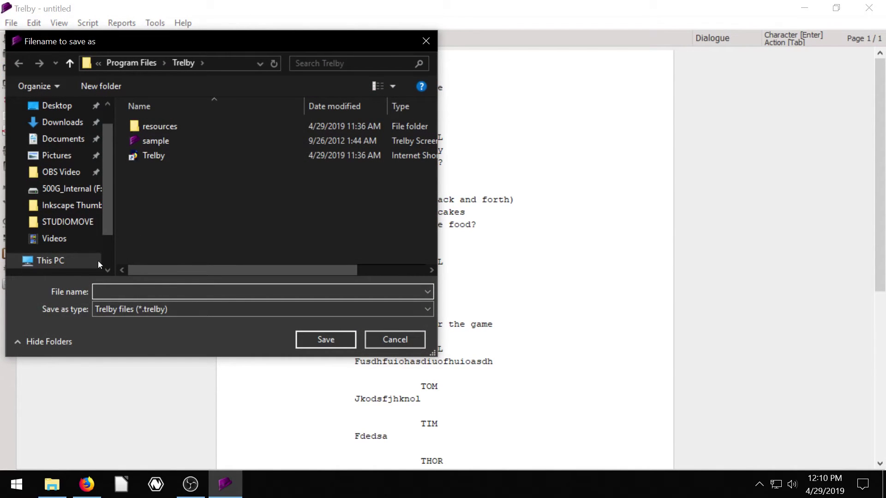
pyautogui.click(58, 105)
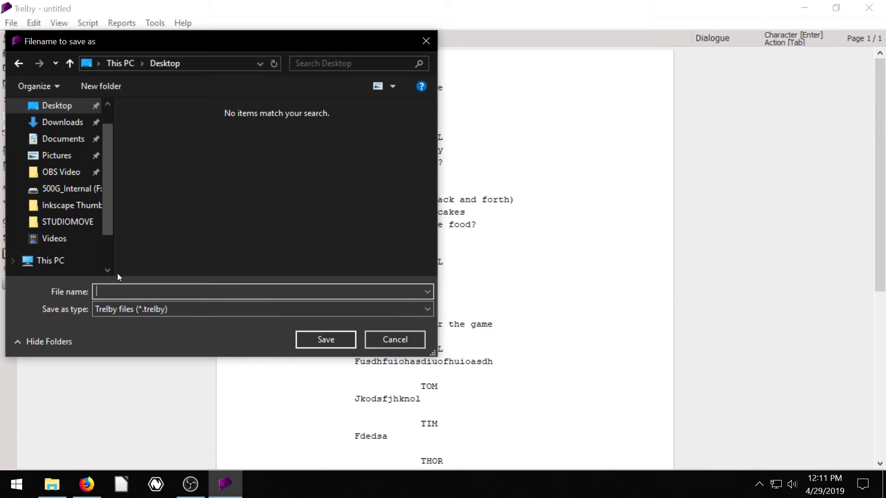
pyautogui.write('test')
pyautogui.click(353, 342)
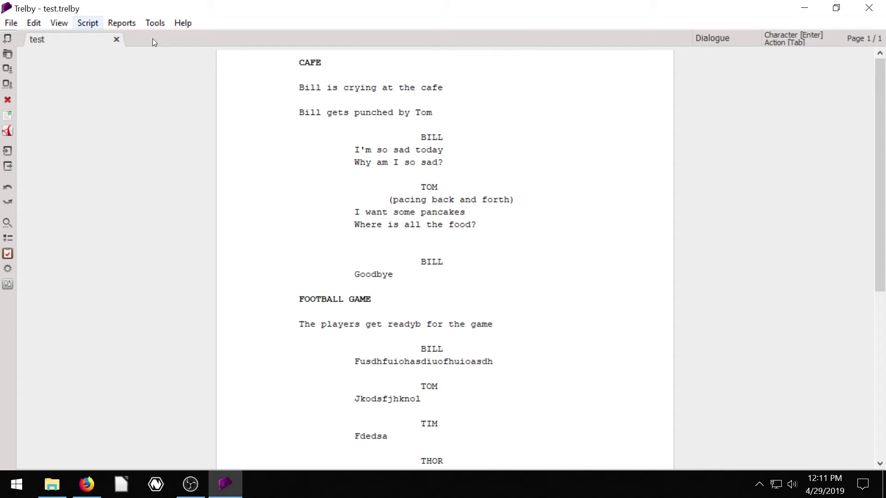
# Step: Reopen the saved test screenplay from the desktop
pyautogui.click(804, 8)
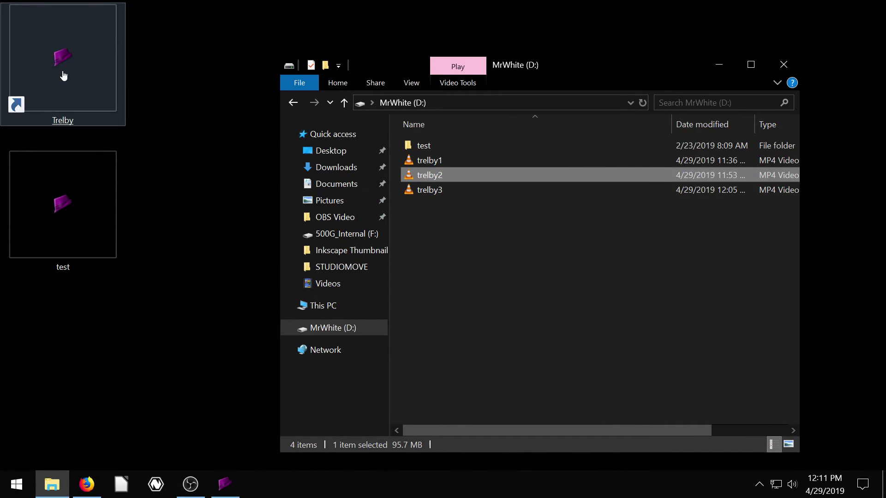
pyautogui.doubleClick(79, 228)
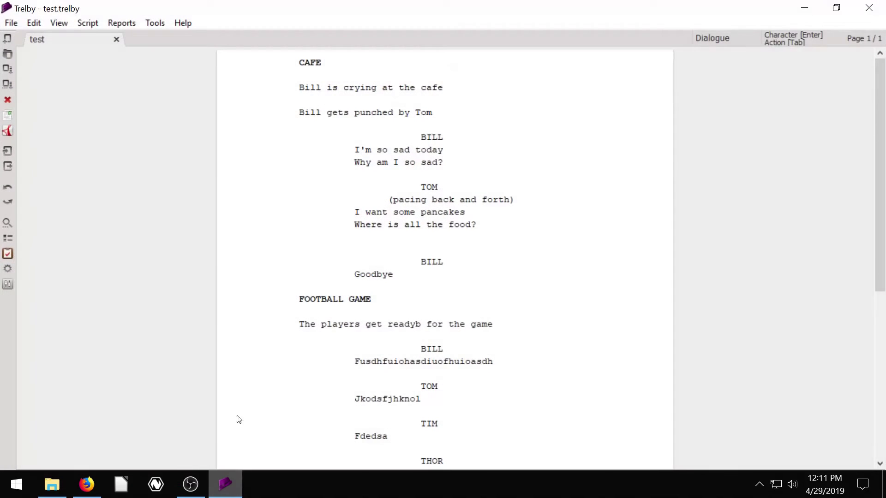
pyautogui.click(11, 24)
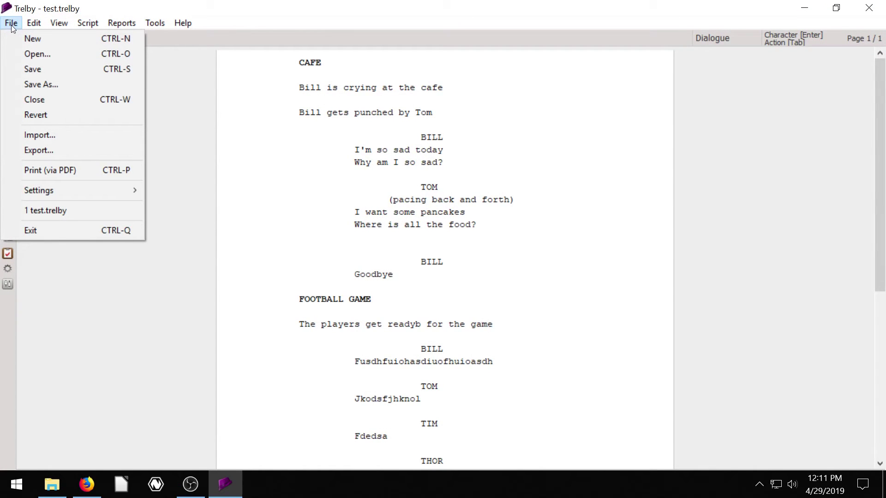
pyautogui.click(43, 153)
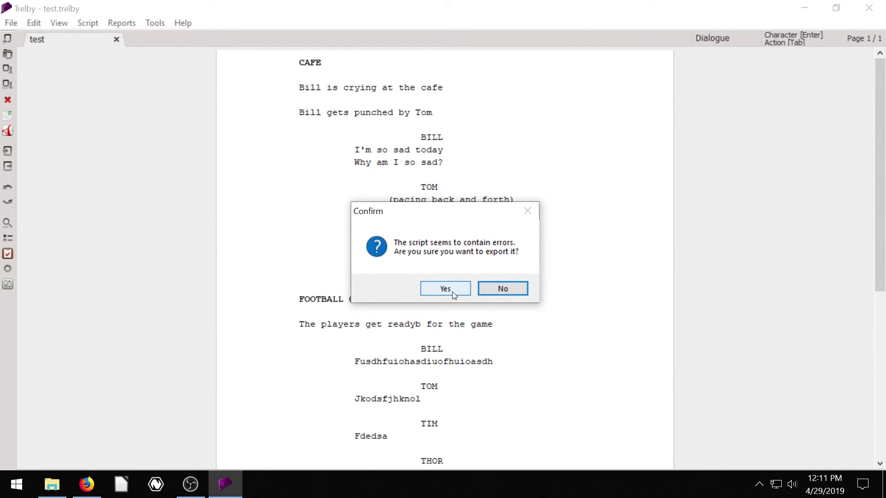
pyautogui.click(502, 289)
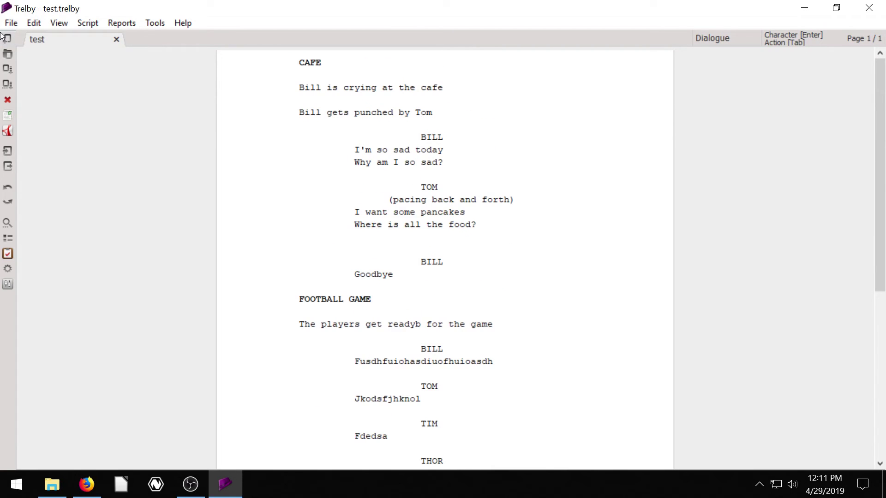
pyautogui.scroll(-4, 451, 174)
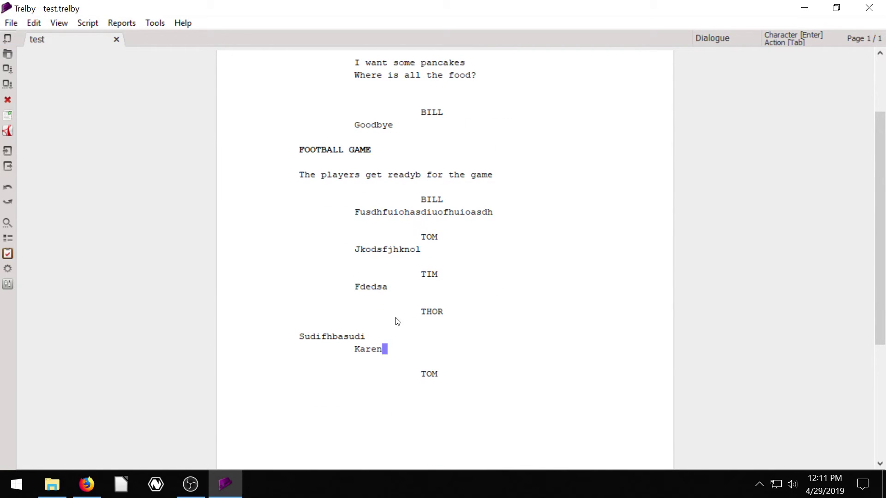
pyautogui.scroll(4, 388, 313)
pyautogui.scroll(-4, 390, 295)
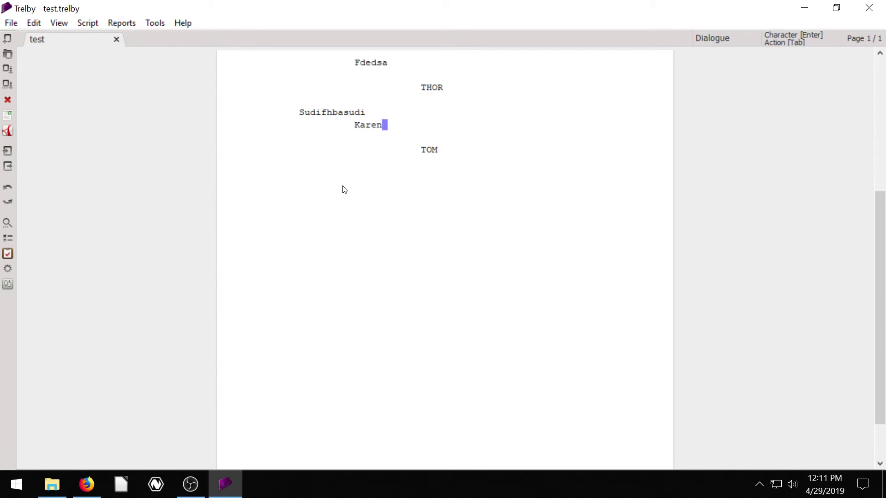
pyautogui.click(340, 114)
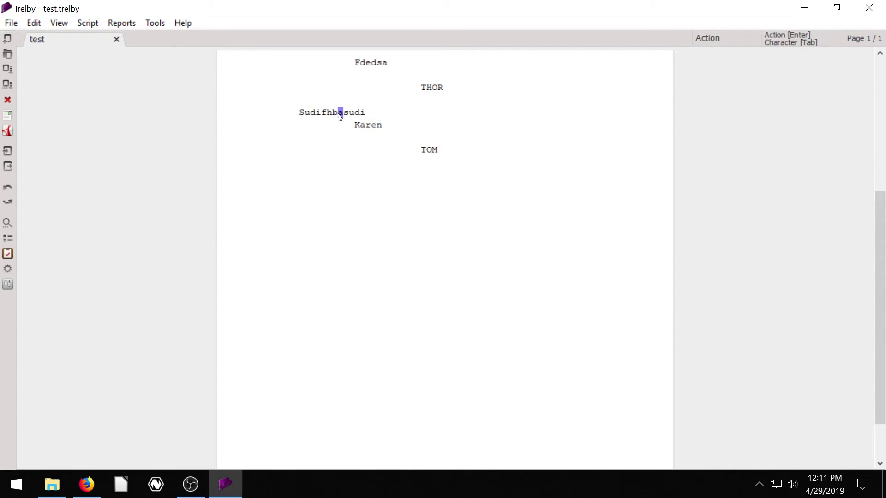
pyautogui.click(368, 125)
pyautogui.scroll(2, 368, 130)
pyautogui.click(347, 184)
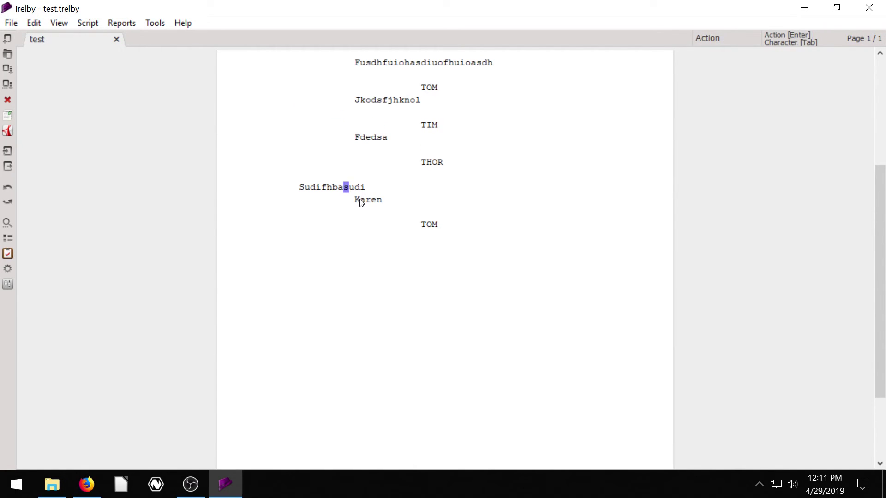
pyautogui.click(362, 200)
pyautogui.scroll(8, 334, 202)
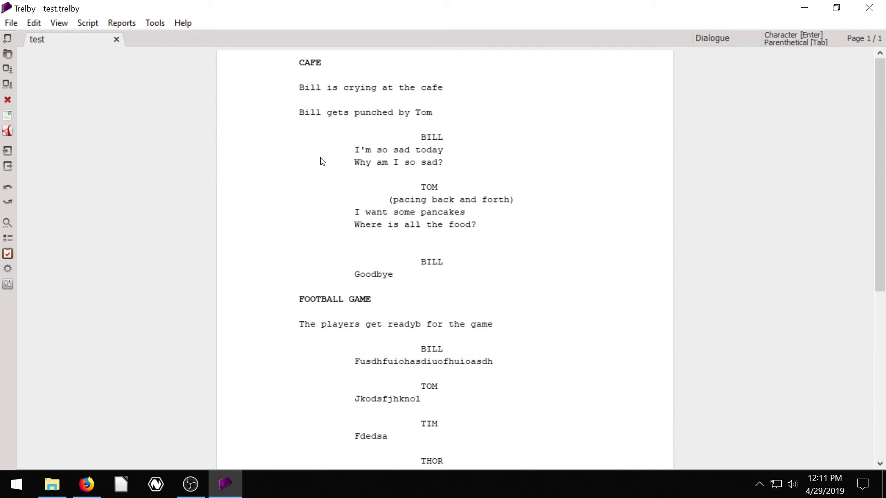
# Step: Export the screenplay as PDF named test despite errors, then minimize Trelby
pyautogui.click(11, 23)
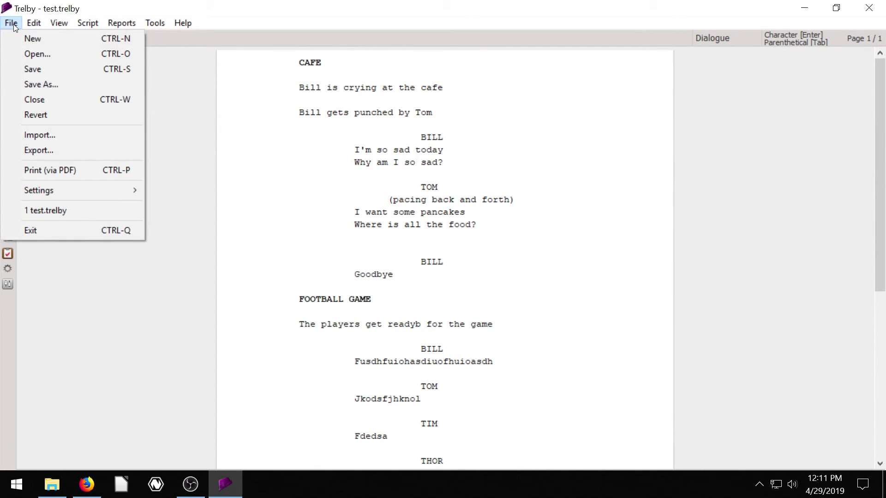
pyautogui.click(42, 150)
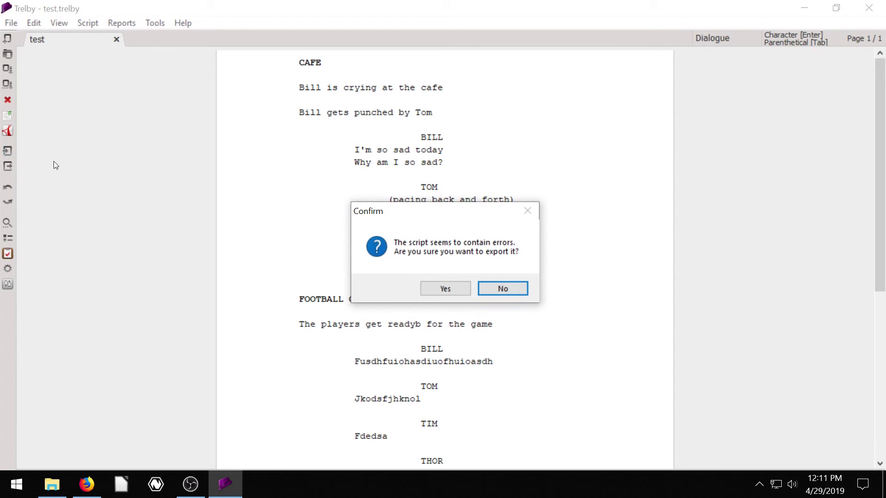
pyautogui.click(454, 288)
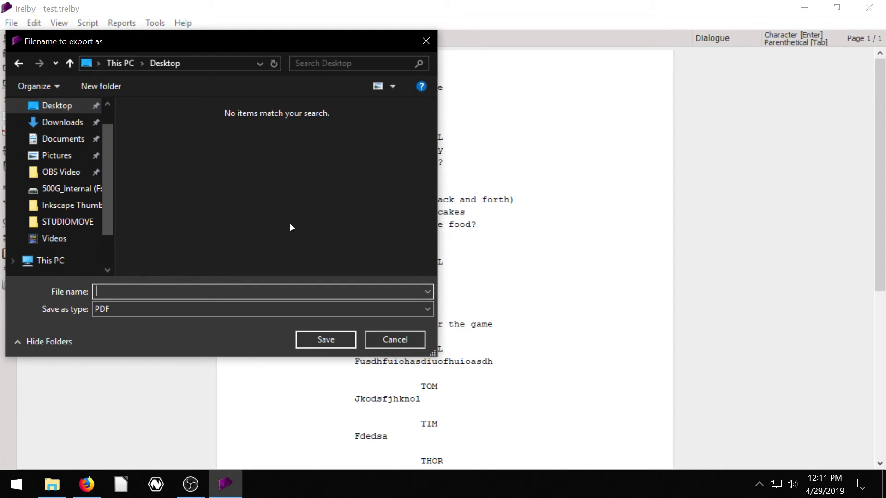
pyautogui.write('test')
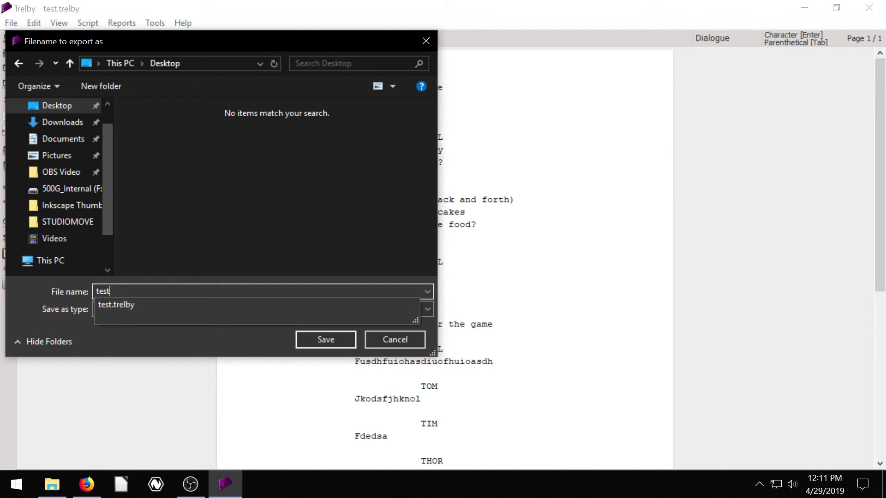
pyautogui.click(323, 339)
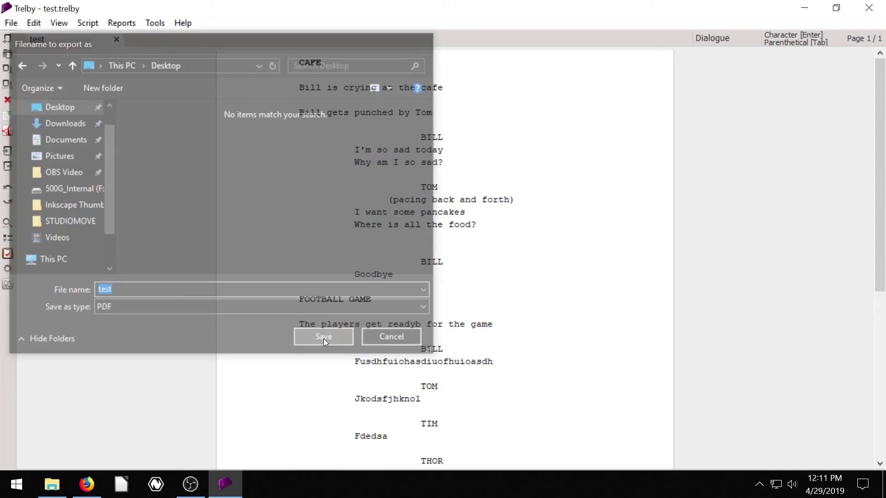
pyautogui.click(804, 8)
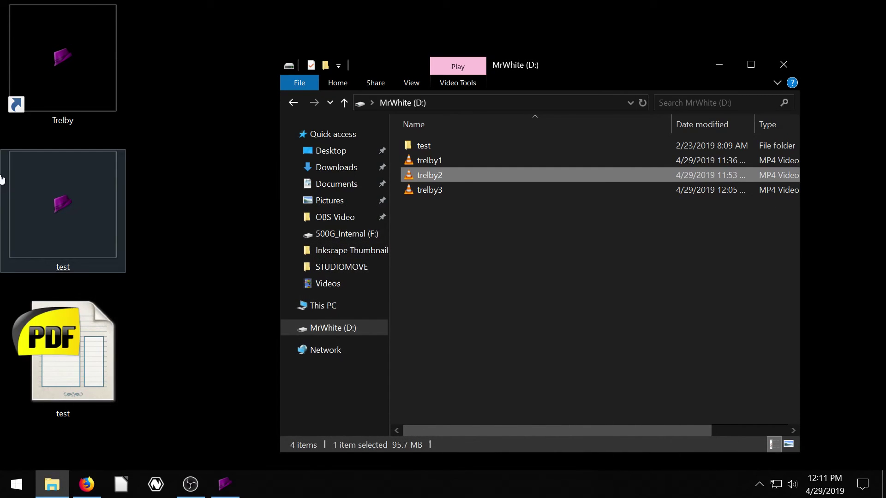
# Step: Open test.pdf, scroll through its title page and script page, then return to Trelby
pyautogui.doubleClick(84, 366)
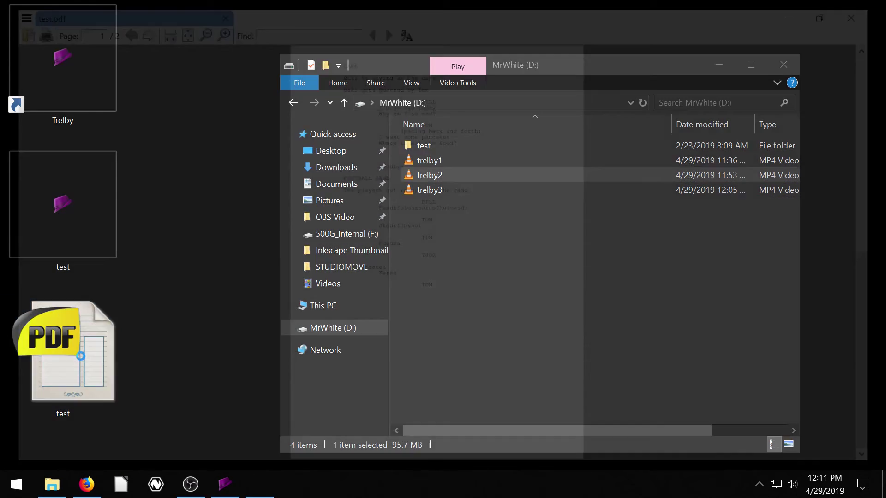
pyautogui.scroll(5, 418, 134)
pyautogui.scroll(2, 411, 152)
pyautogui.scroll(5, 411, 152)
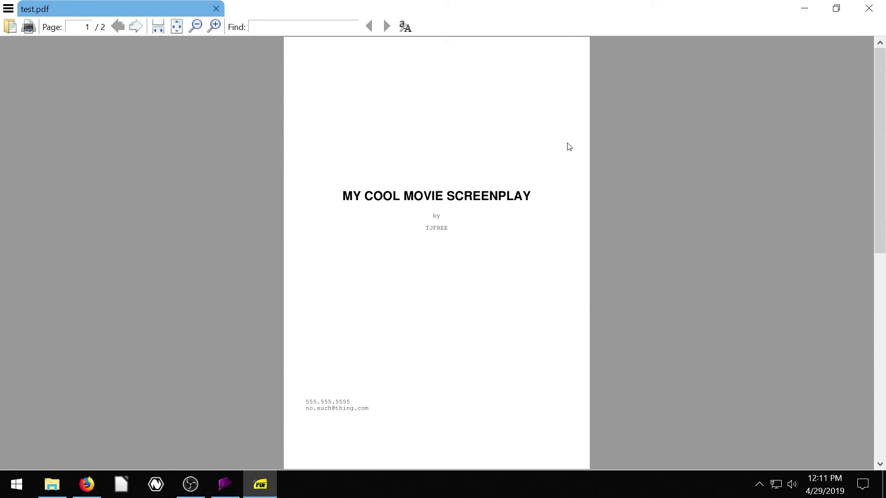
pyautogui.scroll(-10, 380, 190)
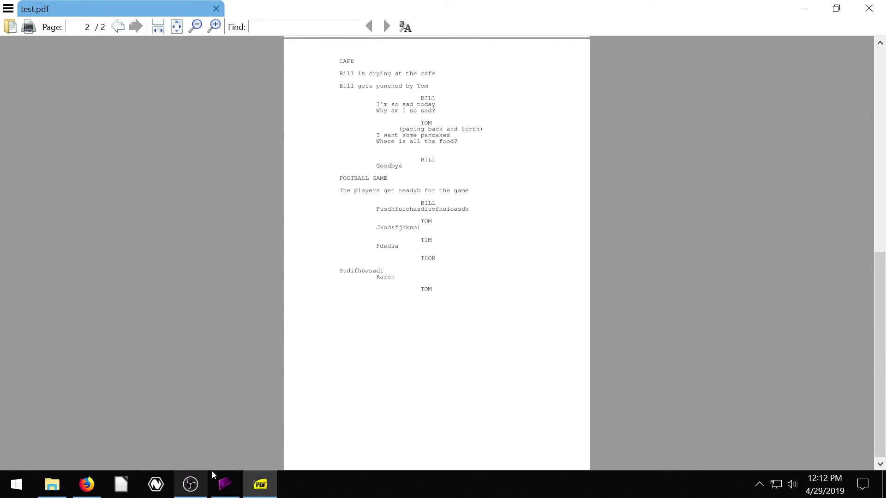
pyautogui.click(224, 484)
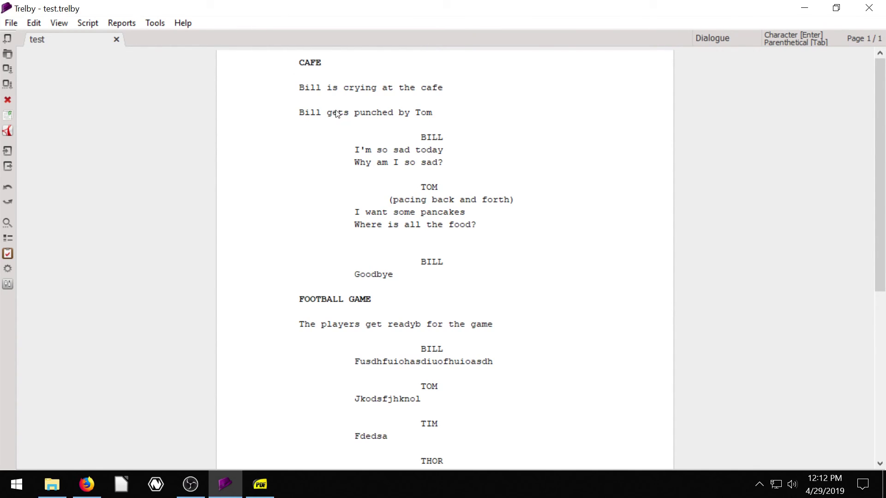
pyautogui.scroll(-5, 463, 109)
pyautogui.scroll(5, 457, 117)
pyautogui.click(260, 484)
pyautogui.scroll(5, 404, 136)
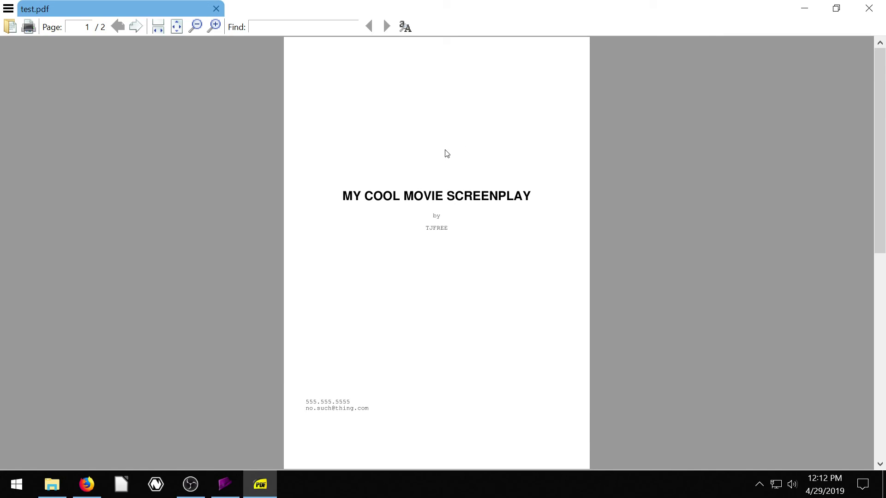
pyautogui.scroll(-4, 445, 162)
pyautogui.scroll(-3, 443, 174)
pyautogui.scroll(3, 444, 176)
pyautogui.scroll(2, 441, 174)
pyautogui.click(807, 14)
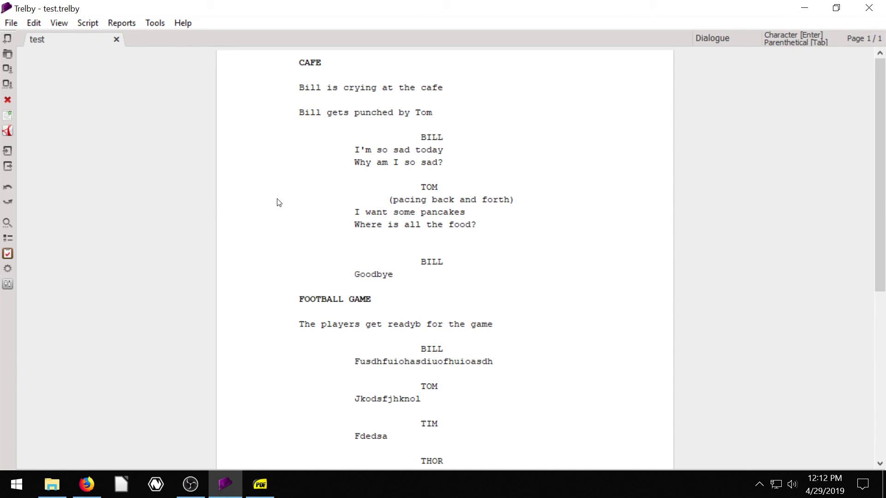